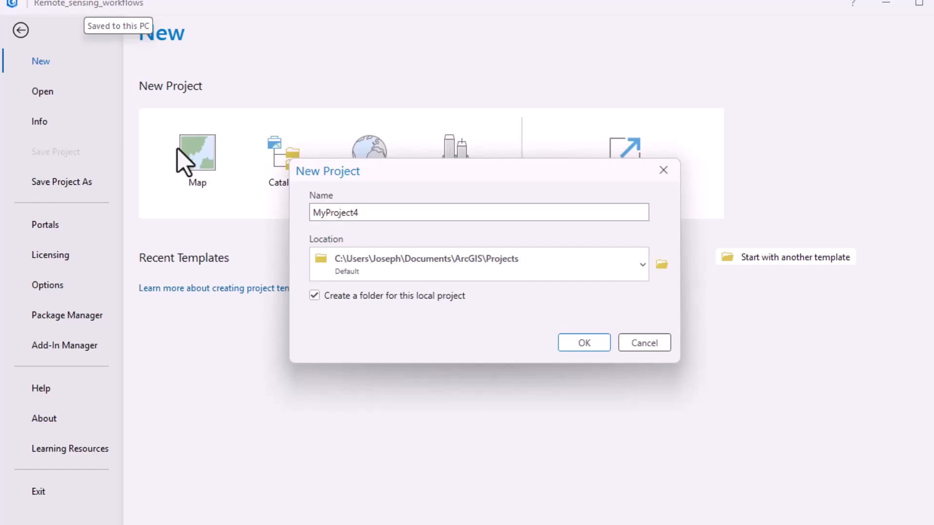
Step: Create a new map project named wind_turbines2 in the default location
left_click_drag(359, 213, 308, 217)
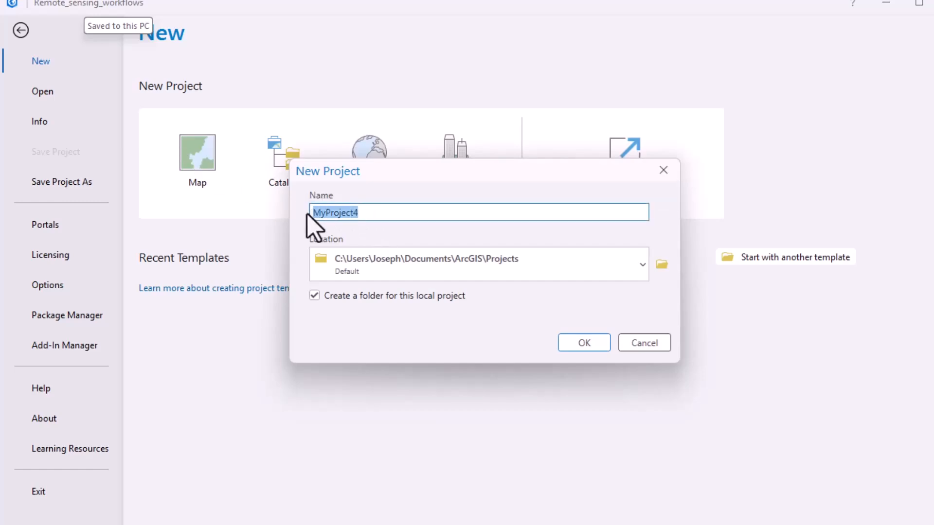
type("wind_turbines2")
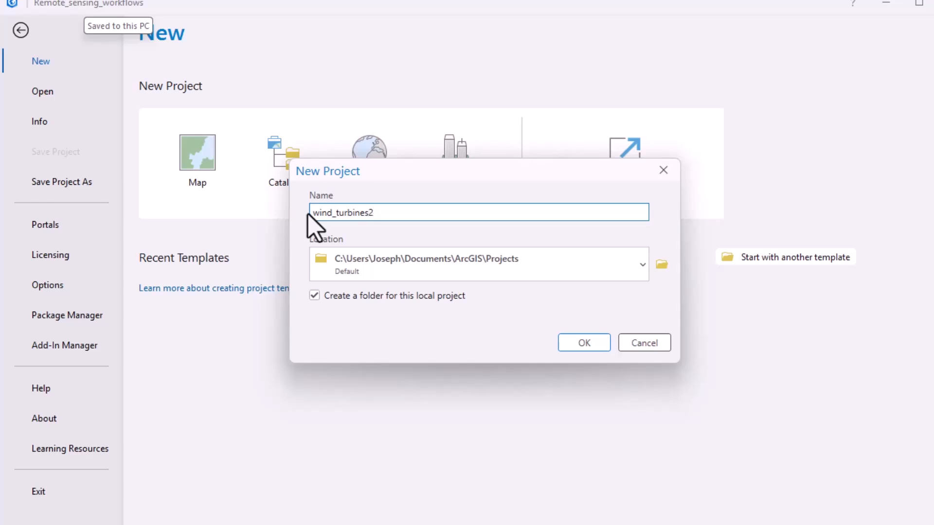
left_click(587, 347)
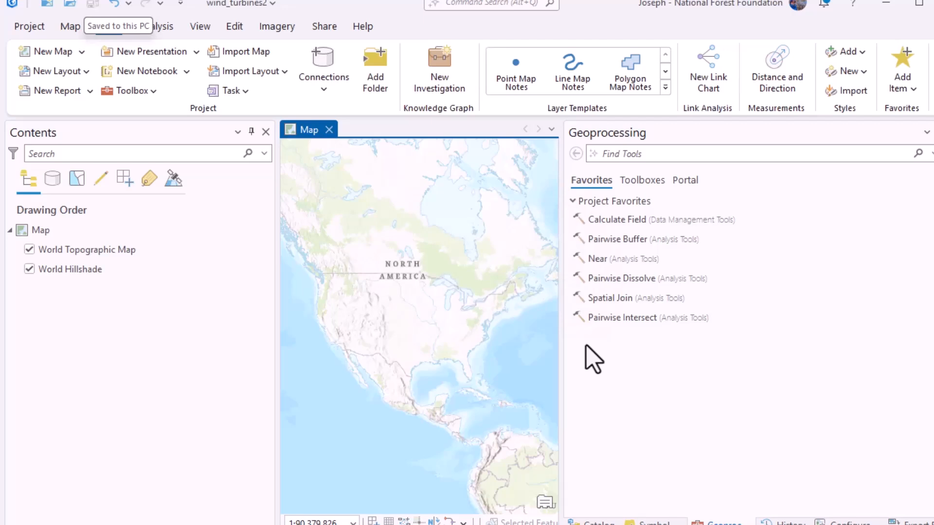
Step: Show the Catalog pane and expand the project's Databases to reach the wind_turbines2.gdb geodatabase
left_click(205, 29)
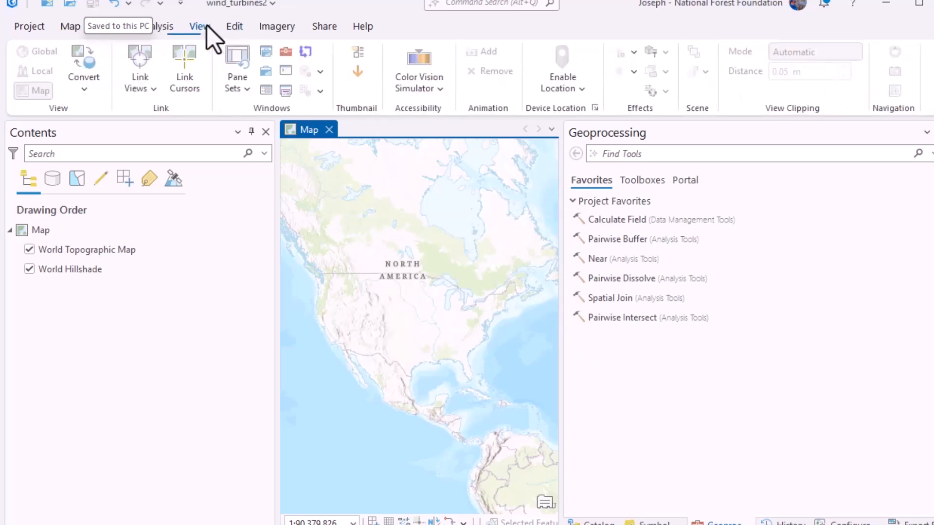
left_click(249, 90)
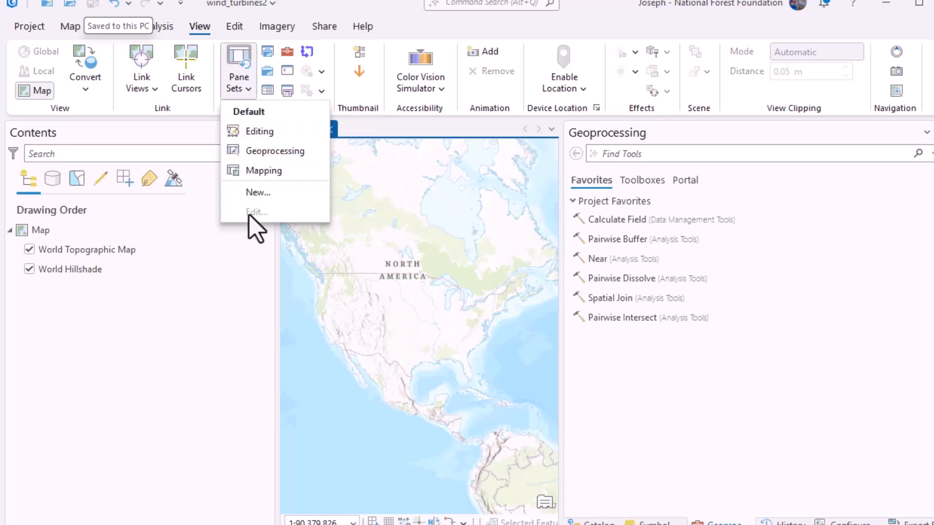
left_click(235, 117)
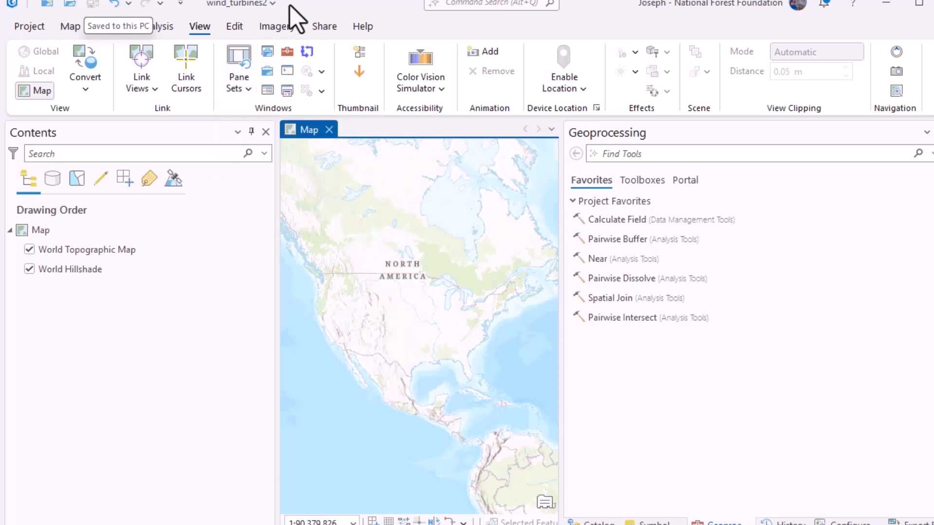
left_click(269, 59)
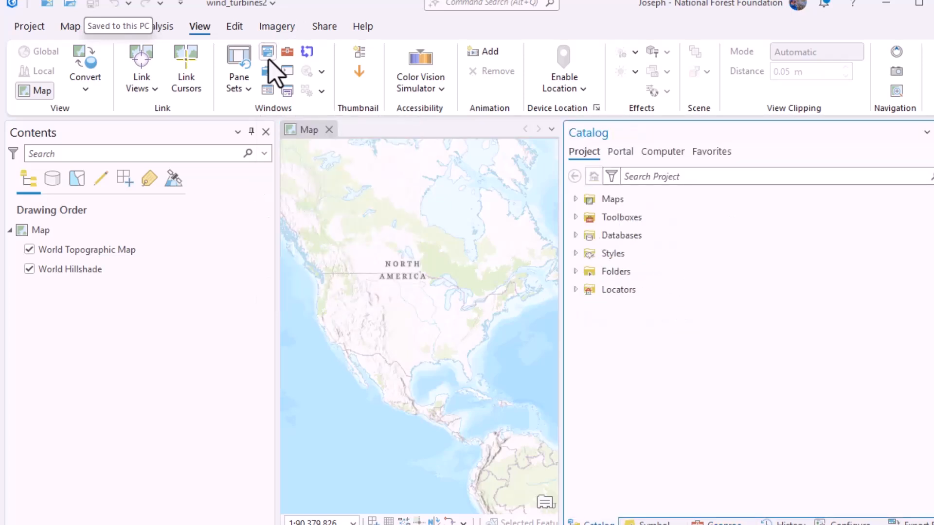
left_click(576, 236)
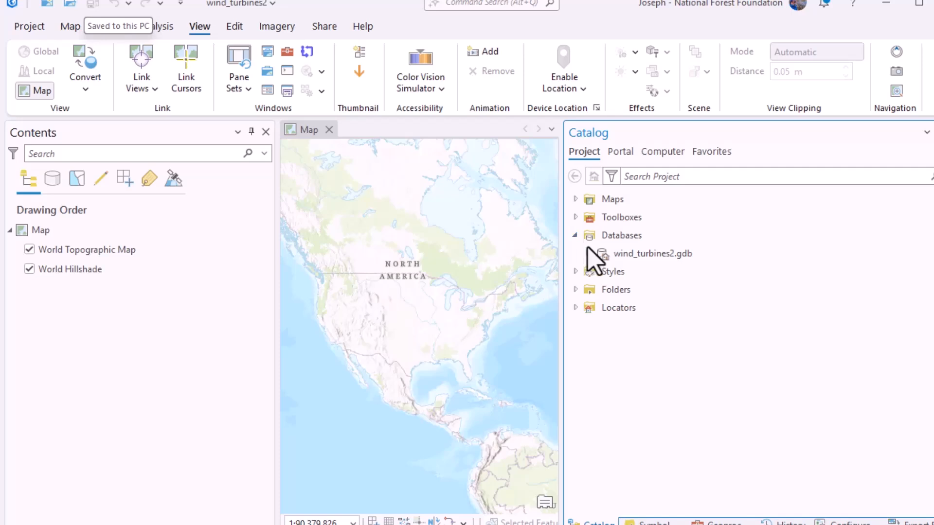
Step: Import the table uswtdb_V8_1_20250522.csv from the arcgis_pro_course folder into the wind_turbines2.gdb geodatabase
left_click(614, 256)
right_click(613, 256)
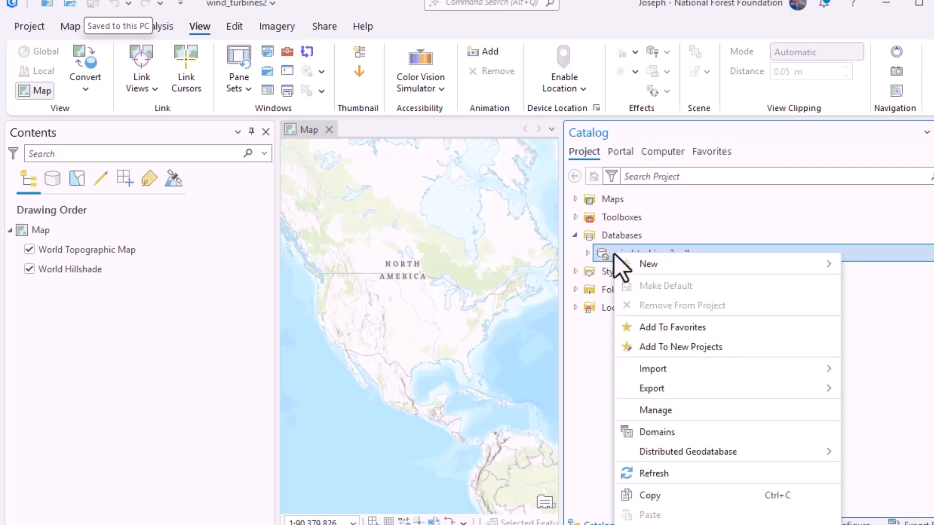
mouse_move(682, 368)
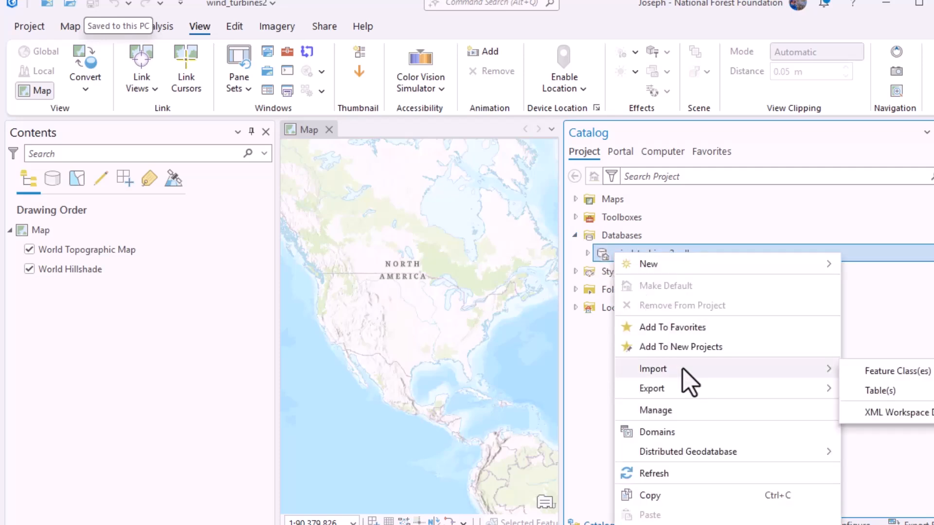
left_click(879, 390)
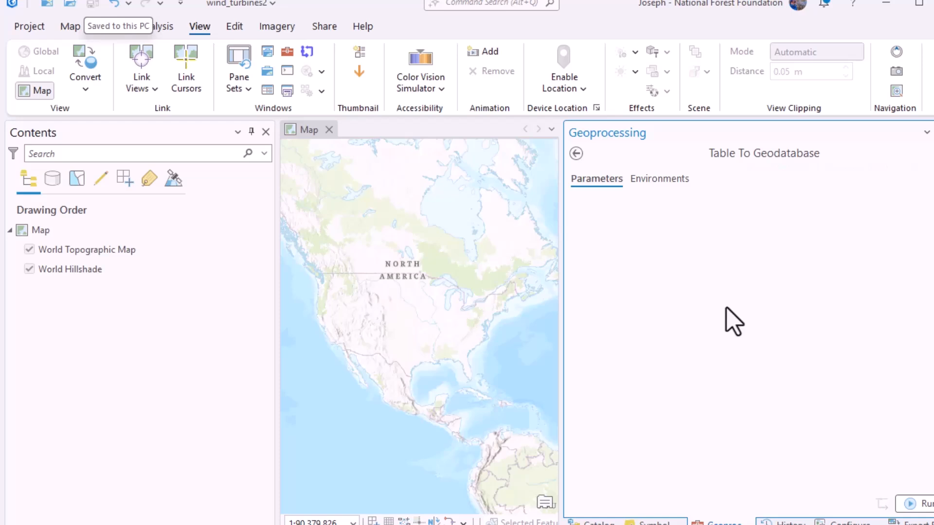
double_click(809, 457)
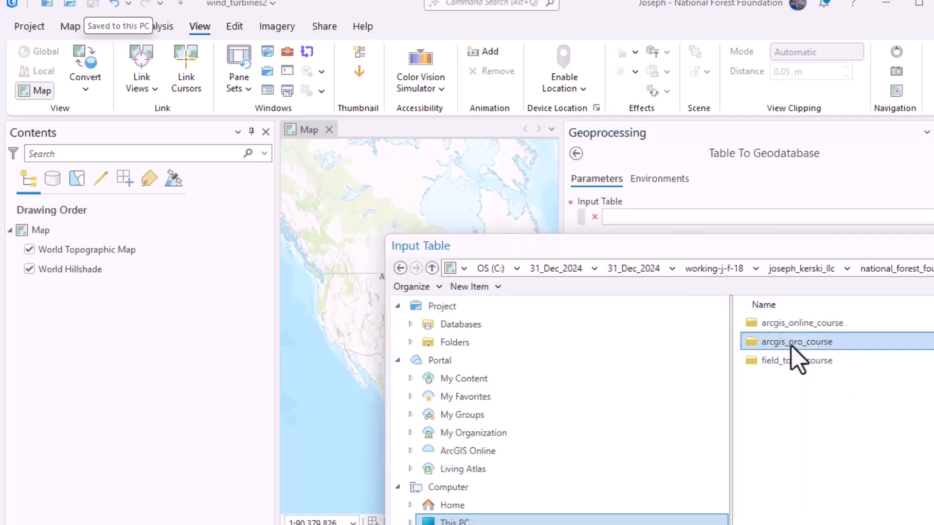
double_click(798, 343)
left_click(834, 267)
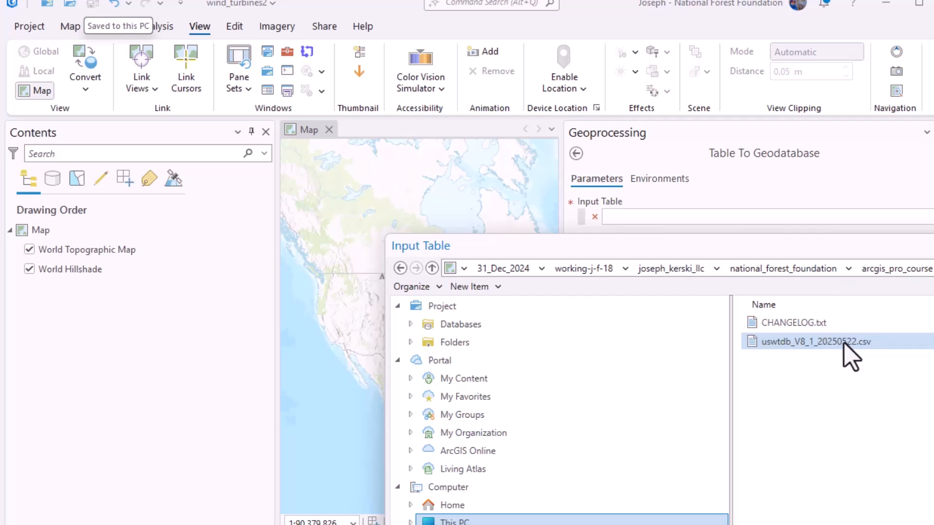
double_click(844, 342)
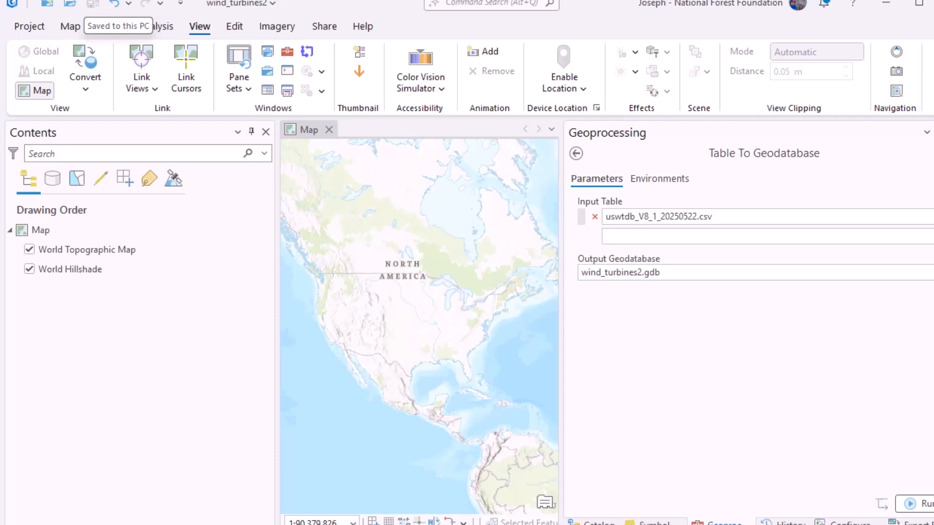
left_click(921, 504)
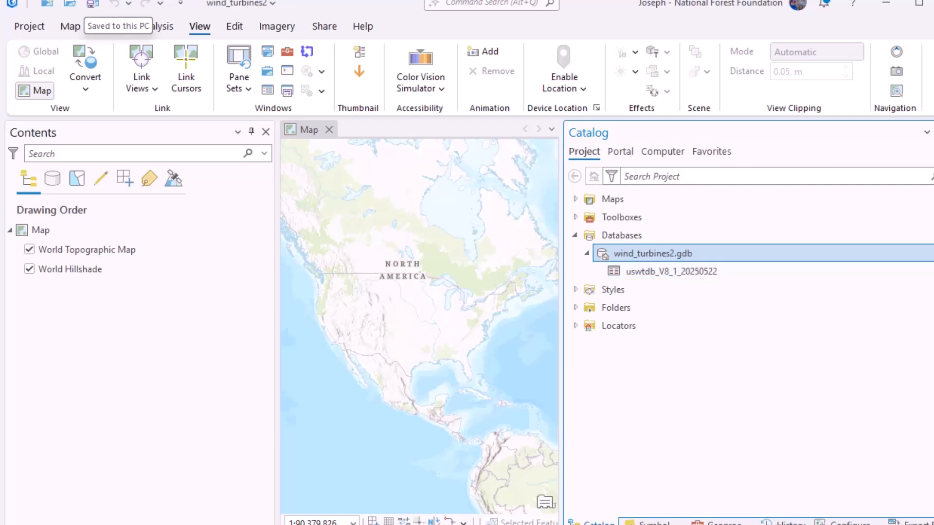
Step: Convert the uswtdb_V8_1_20250522 table to a point feature class using xlong as X and ylat as Y, capturing a screenshot of the tool settings
right_click(640, 273)
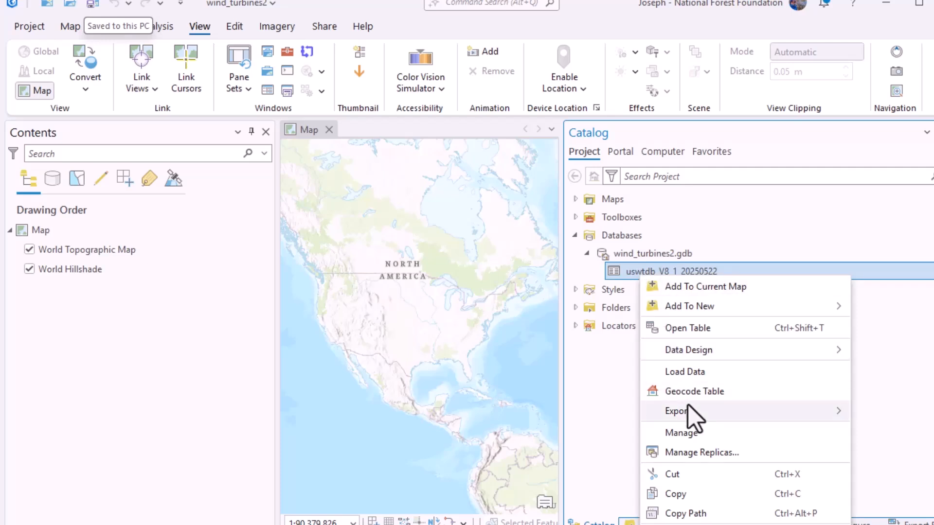
mouse_move(687, 412)
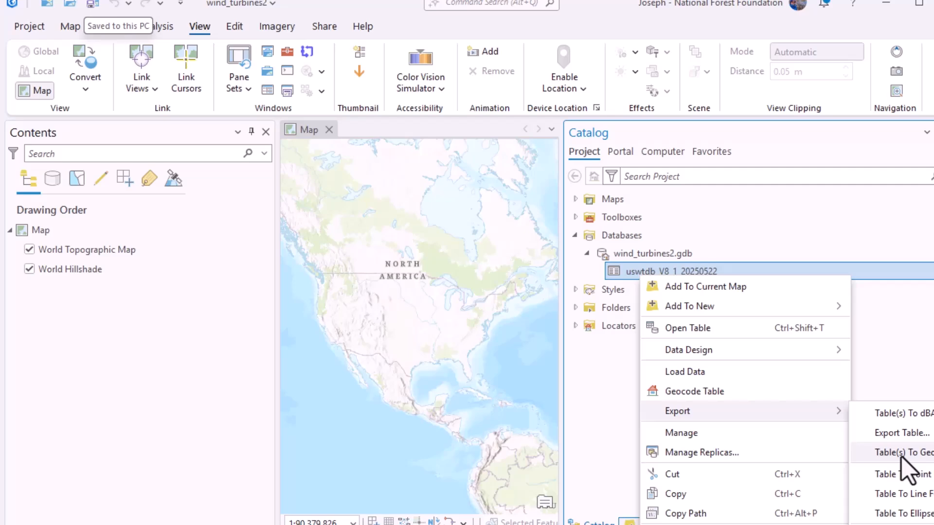
left_click(903, 475)
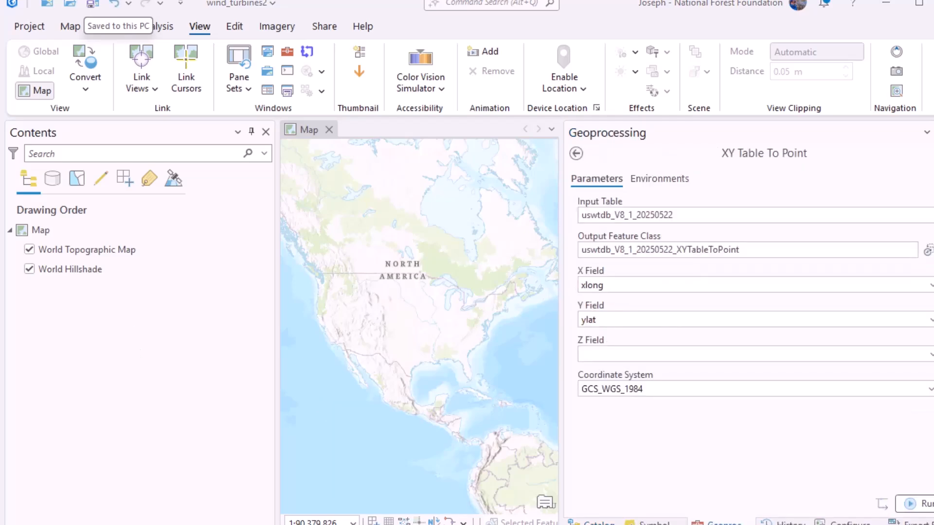
key("super+shift+s")
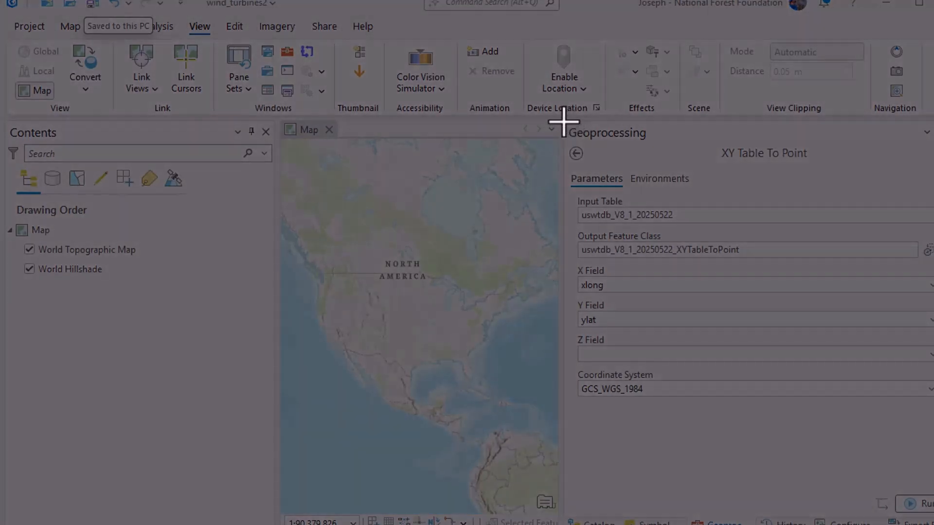
left_click_drag(562, 119, 933, 425)
left_click(922, 504)
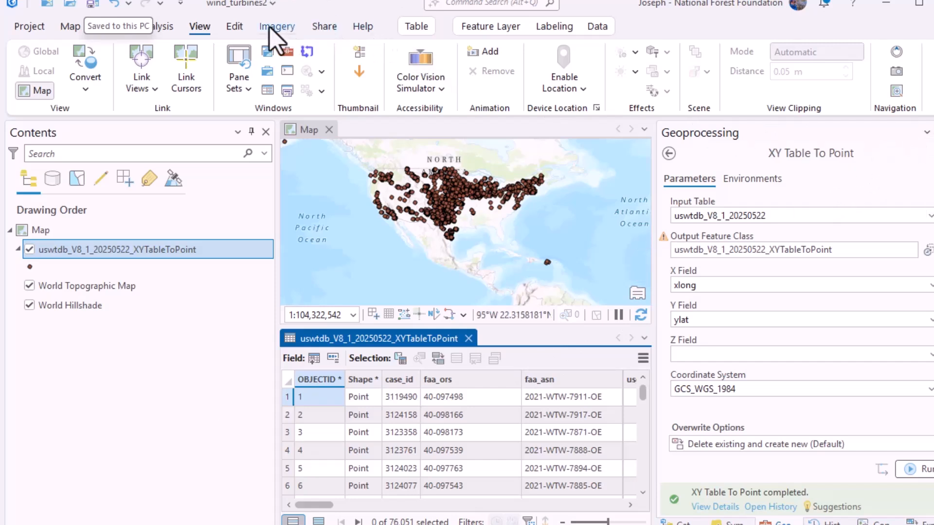
Step: Select by attributes the turbine points where t_state is equal to NM
left_click(70, 26)
left_click(540, 51)
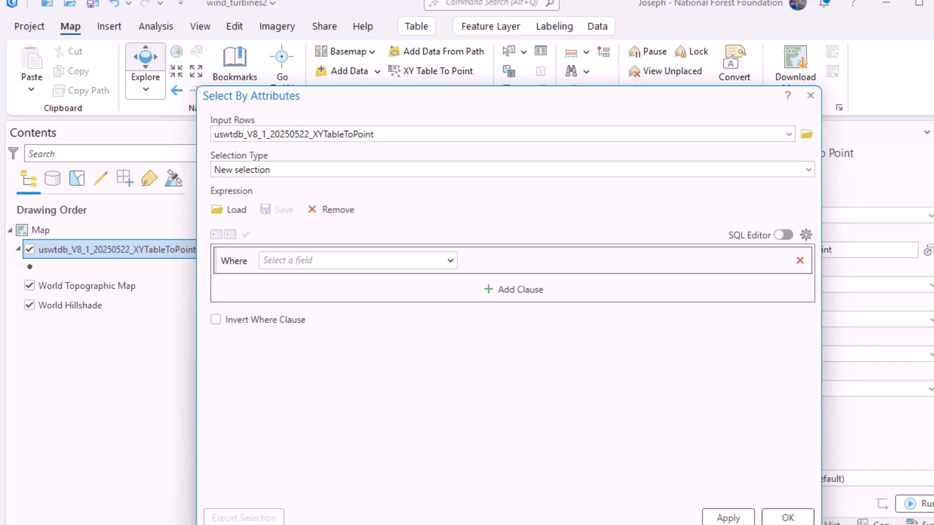
left_click(358, 261)
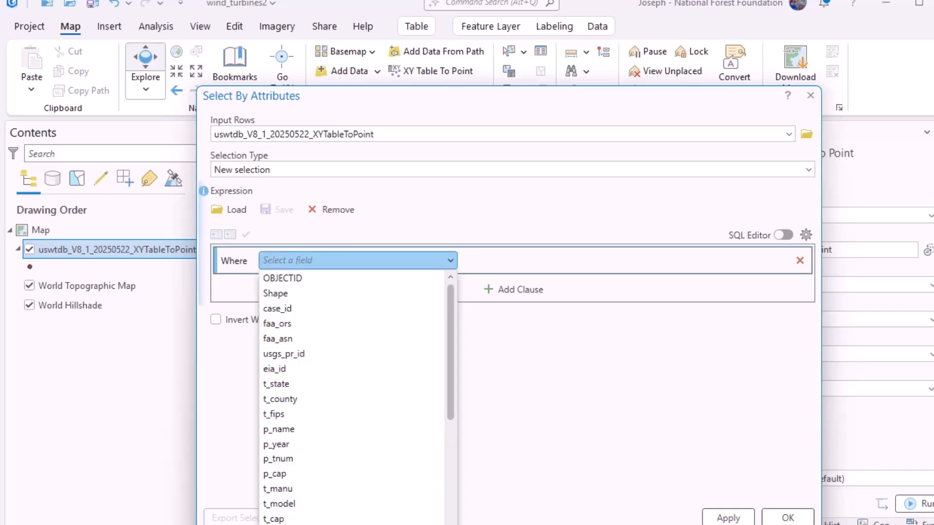
left_click(276, 384)
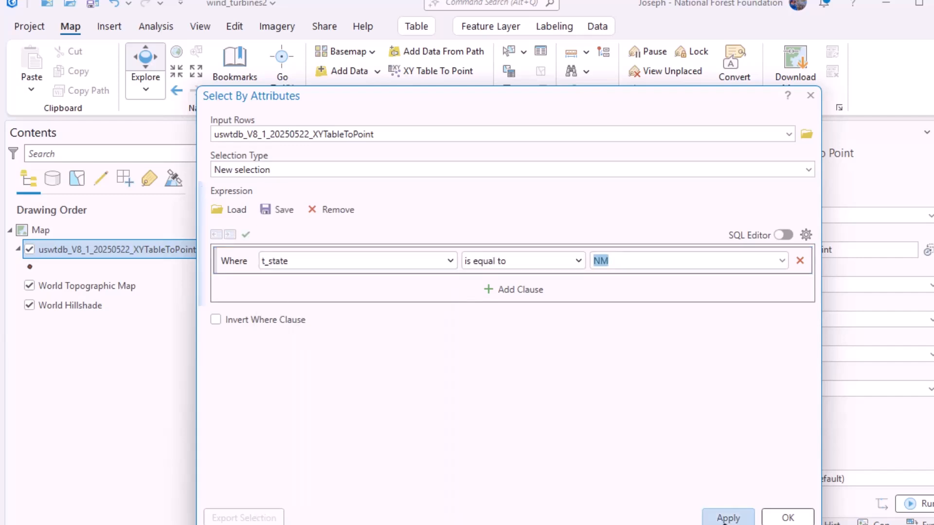
left_click(728, 517)
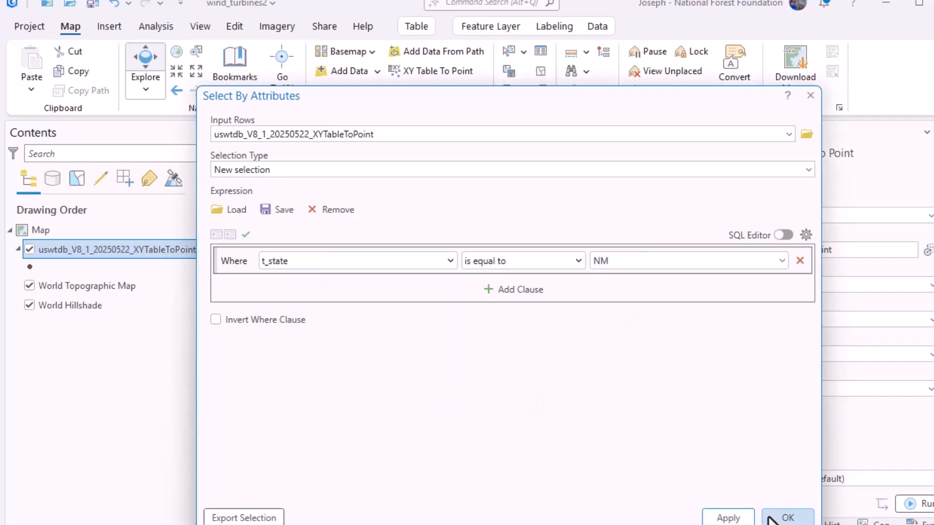
left_click(787, 516)
Step: Make a new layer from the selected New Mexico turbines and hide the original uswtdb_V8_1_20250522_XYTableToPoint layer
scroll(435, 228, "up", 3)
right_click(209, 249)
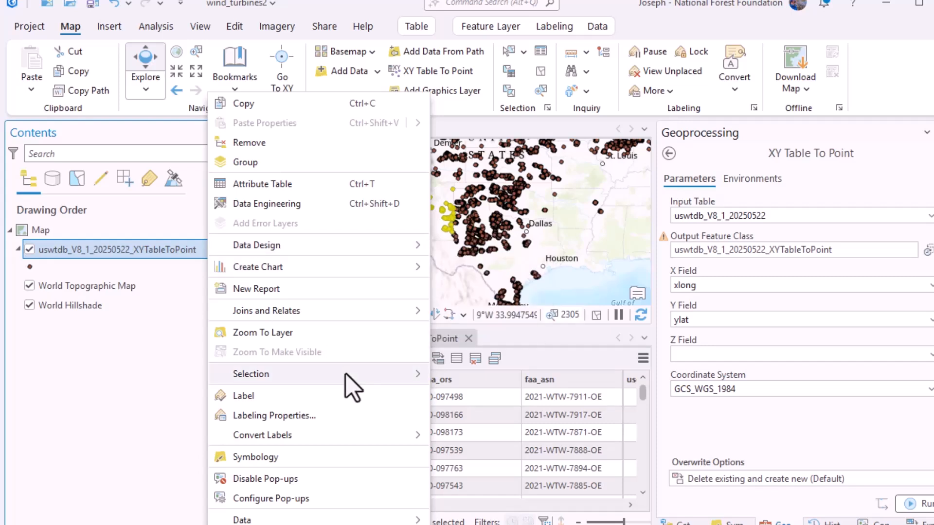
mouse_move(377, 387)
left_click(504, 518)
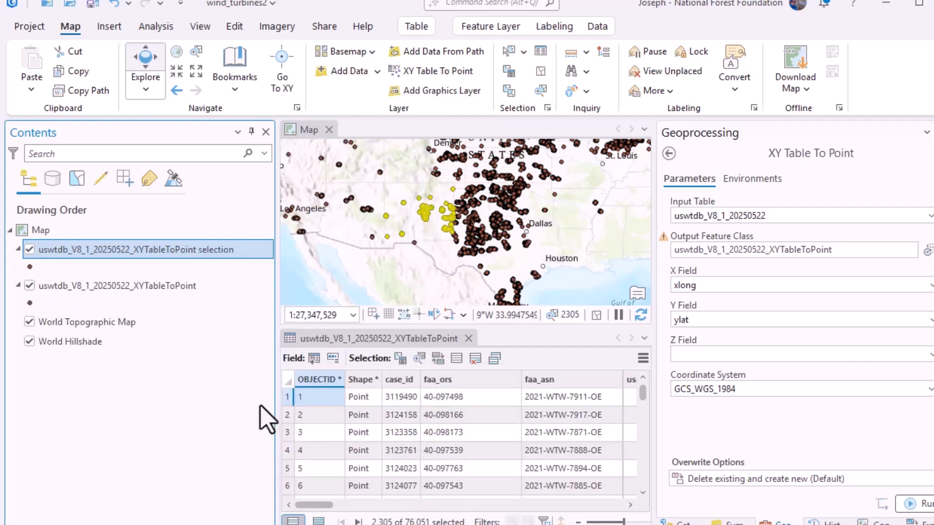
left_click(29, 285)
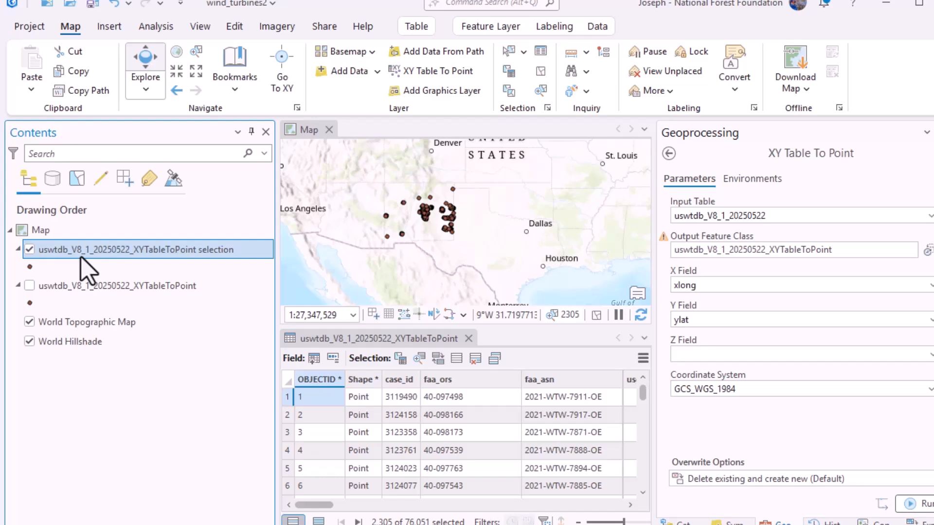
Step: Search the symbol gallery for "wind" and apply the large circled Windmill symbol from the Intelligence group to the selection layer
left_click(30, 267)
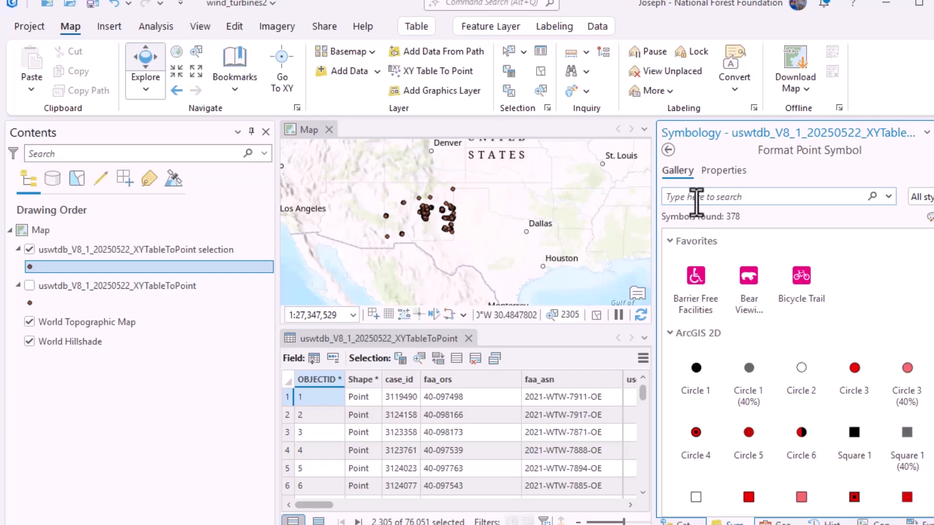
left_click(697, 197)
type("wind")
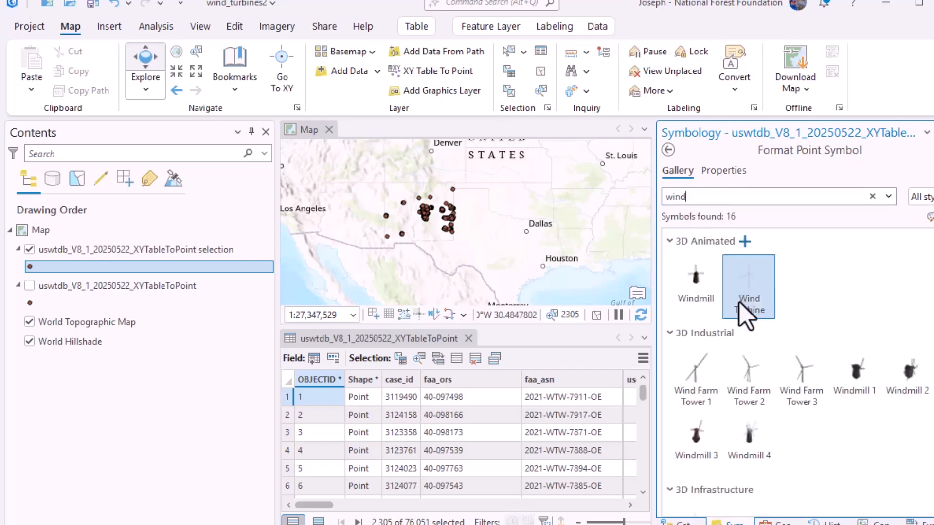
scroll(770, 450, "down", 3)
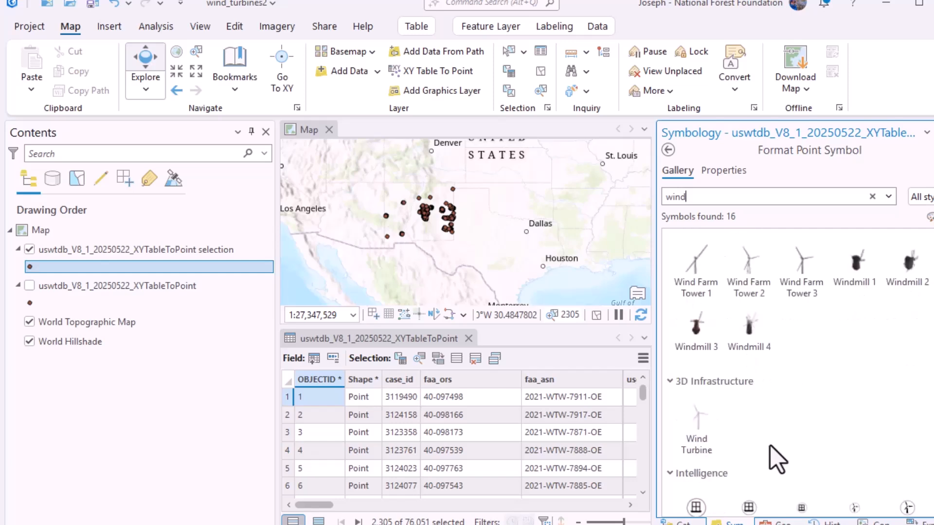
scroll(777, 458, "down", 1)
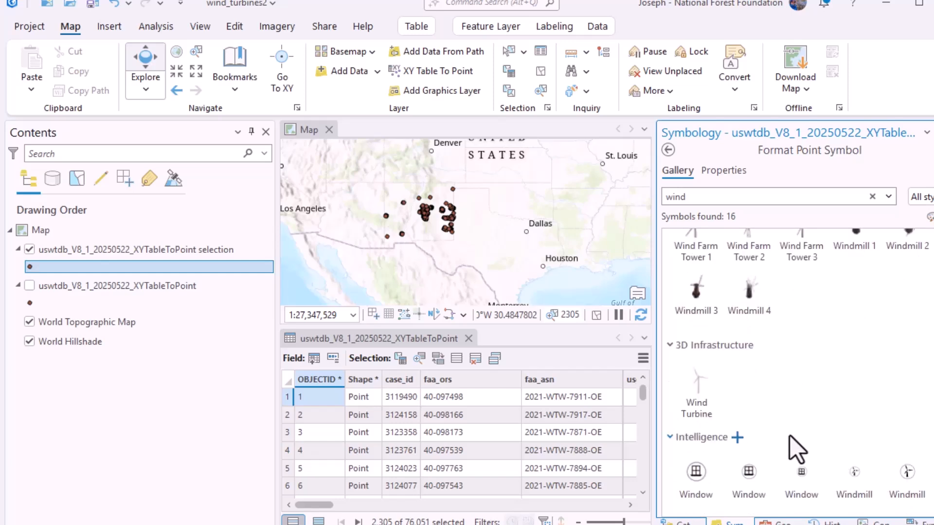
left_click(895, 472)
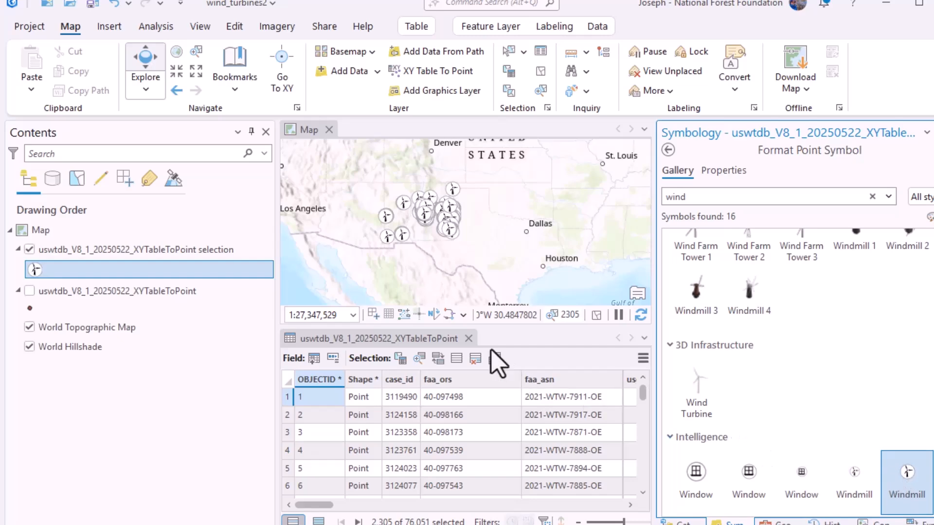
Step: Sort the turbine attribute table by the t_cap field in ascending order, followed by descending order
scroll(462, 438, "right", 10)
right_click(528, 380)
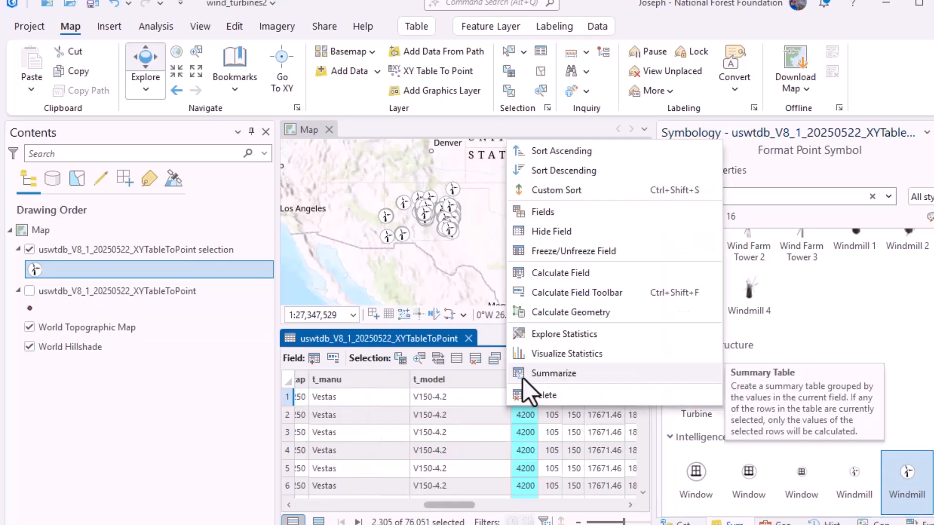
left_click(531, 151)
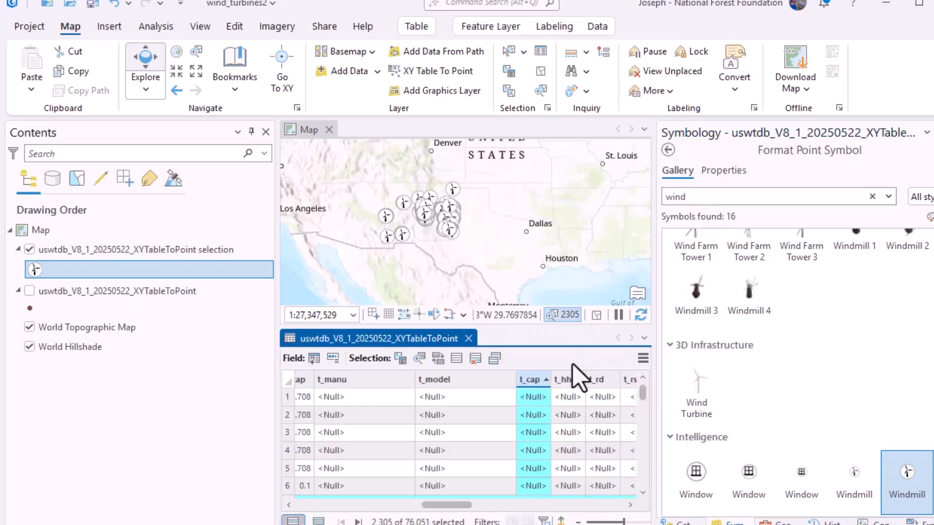
right_click(541, 382)
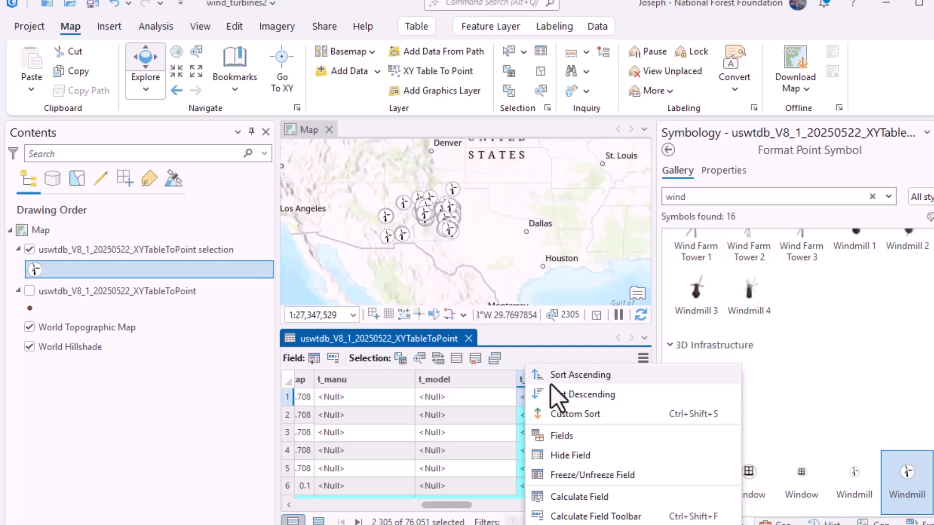
left_click(556, 394)
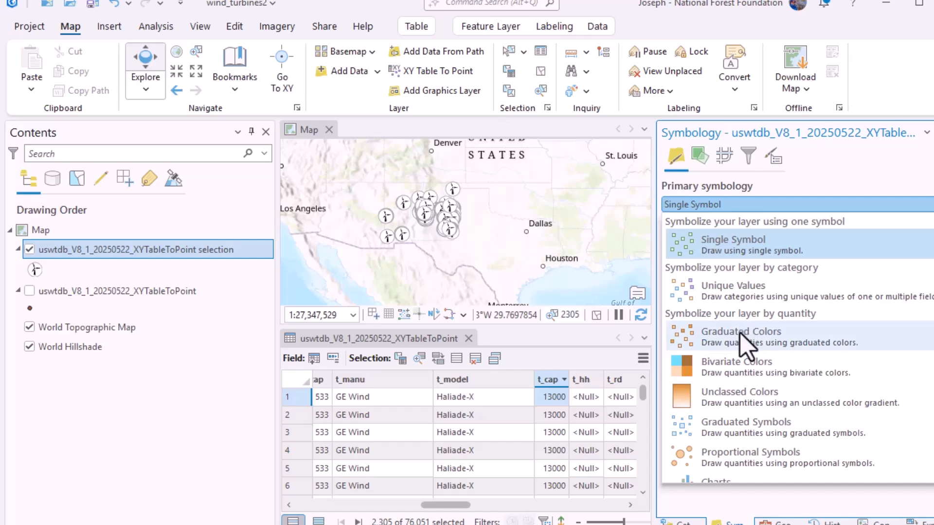
Step: Symbolize the New Mexico selection layer with graduated symbols on t_cap, using the 3D Infrastructure Wind Turbine as the template symbol
scroll(744, 365, "down", 2)
left_click(753, 367)
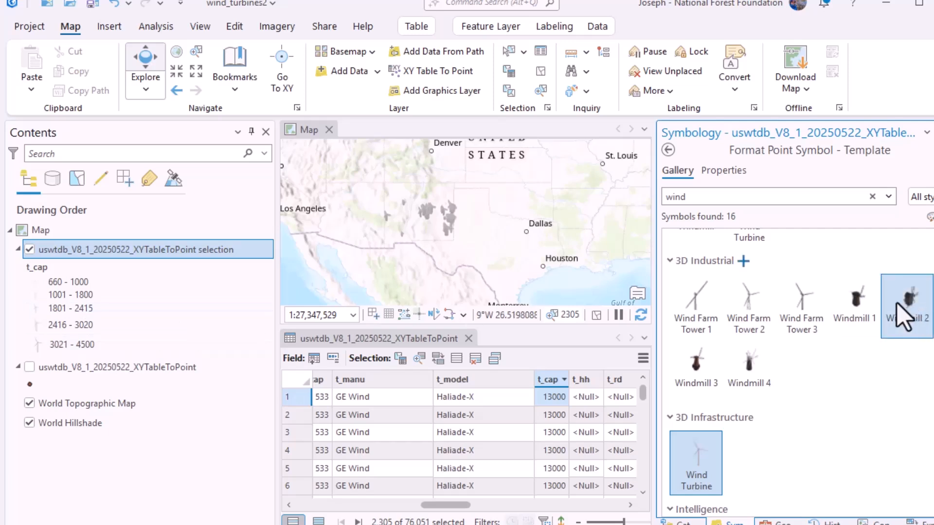
left_click(730, 170)
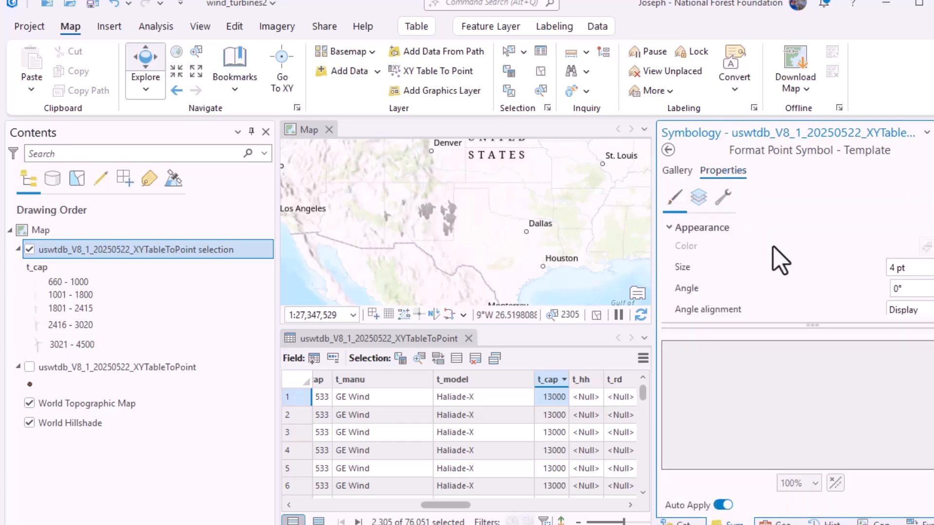
left_click(683, 175)
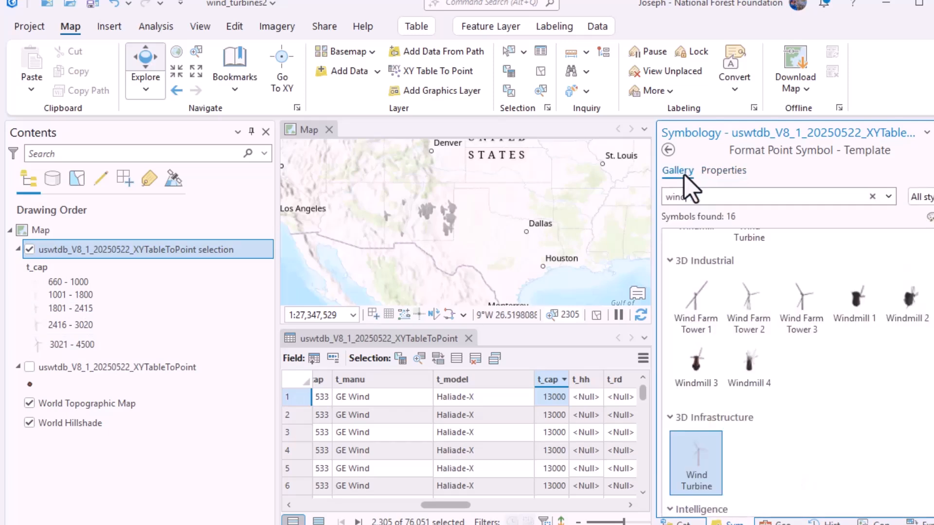
scroll(847, 324, "down", 3)
scroll(847, 324, "up", 3)
scroll(849, 324, "up", 1)
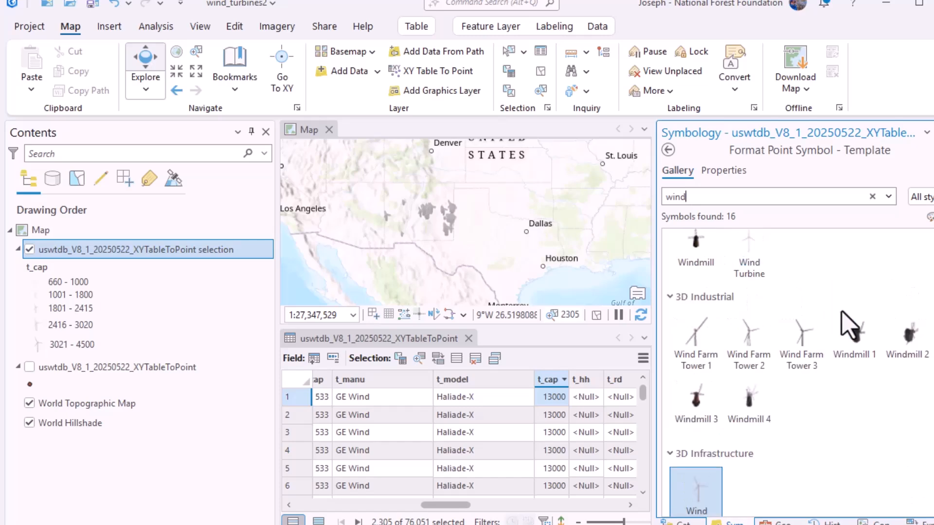
scroll(460, 239, "up", 3)
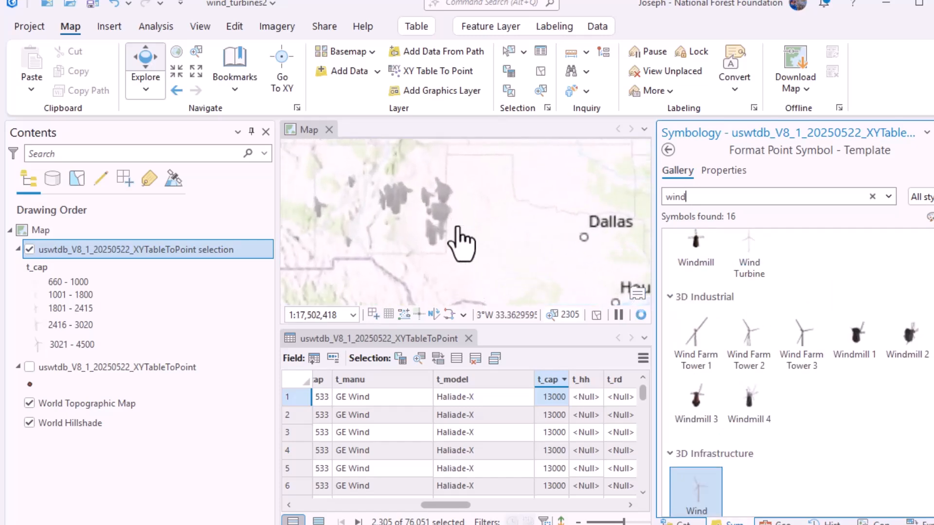
Step: Try raising the maximum size of the graduated turbine symbols to 29 pt
left_click(926, 304)
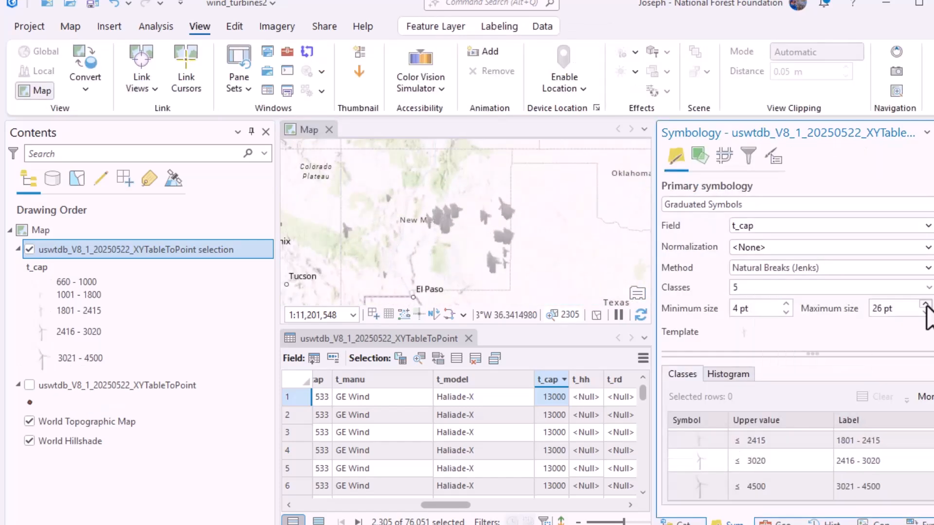
left_click(925, 304)
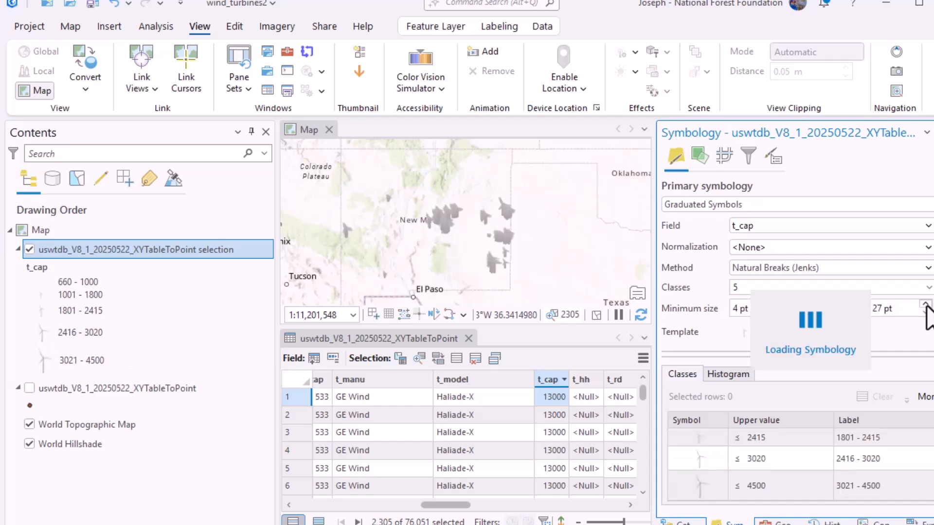
left_click(925, 304)
left_click(925, 304)
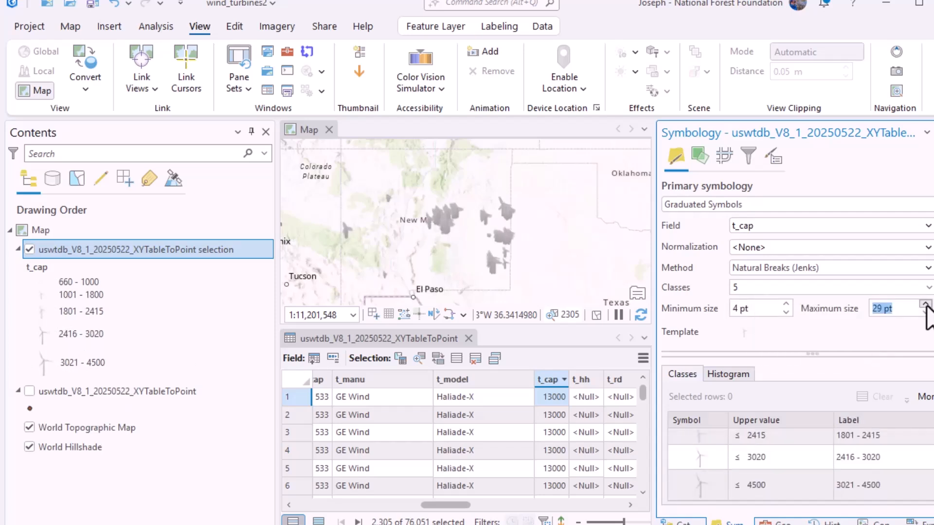
left_click(926, 304)
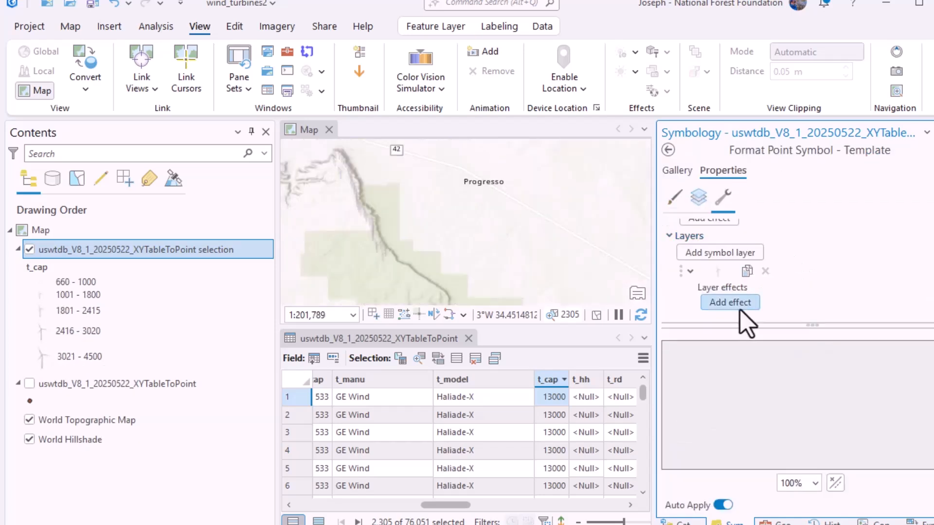
left_click(740, 311)
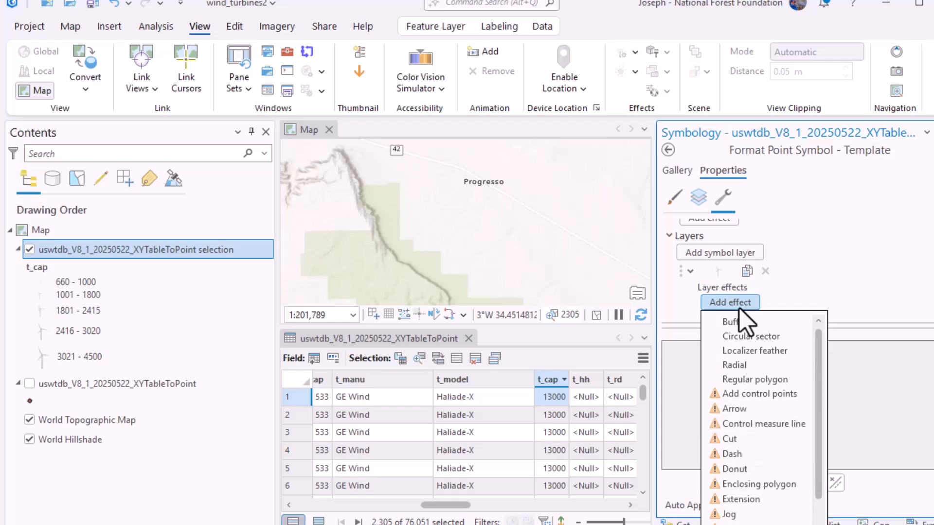
left_click(817, 225)
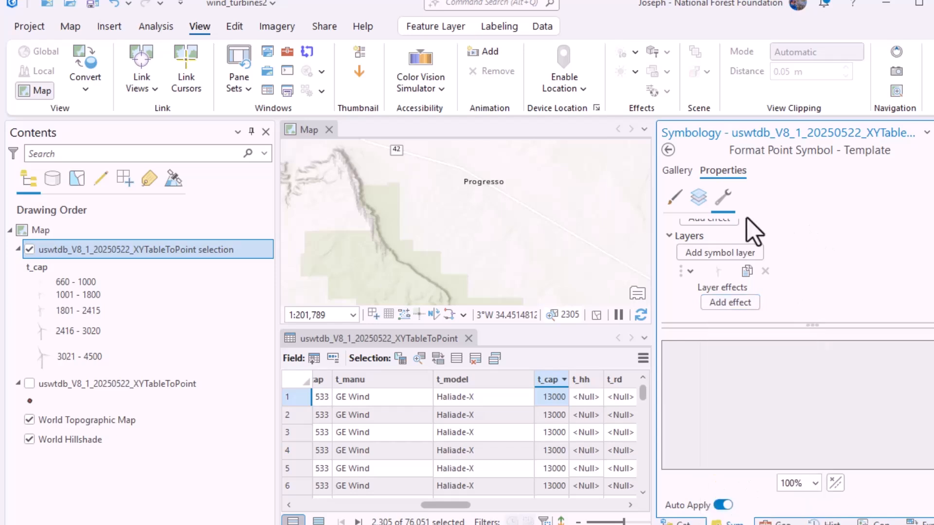
left_click(675, 197)
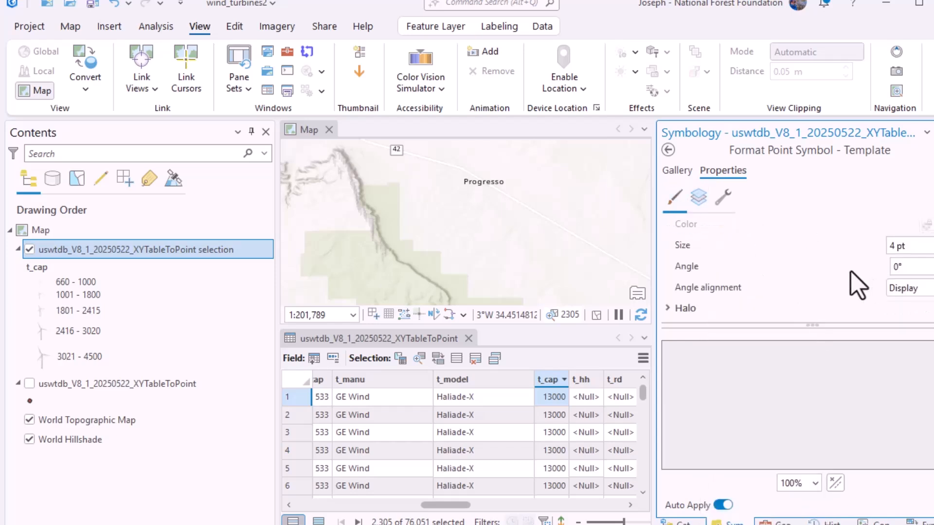
left_click(672, 309)
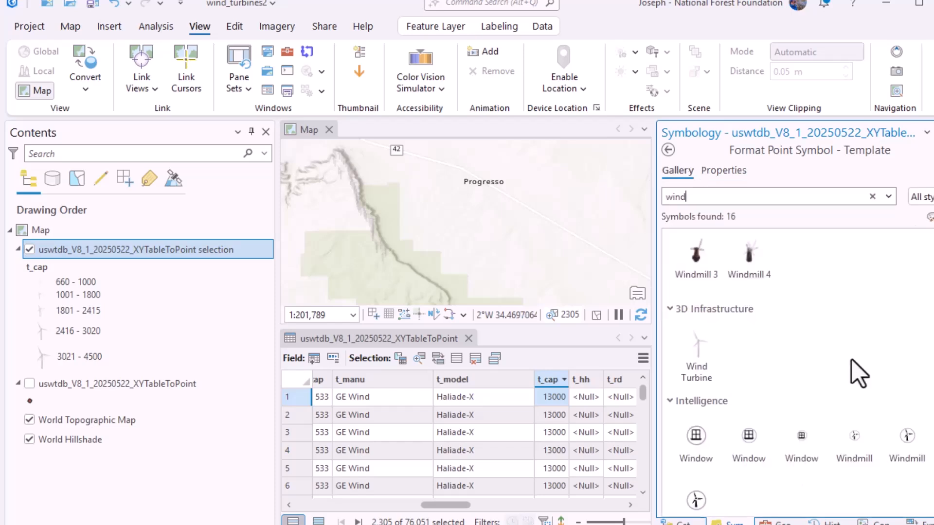
Step: Change the graduated symbols' template to the large circled Windmill symbol from the Intelligence group and check the turbines on the map
left_click(906, 446)
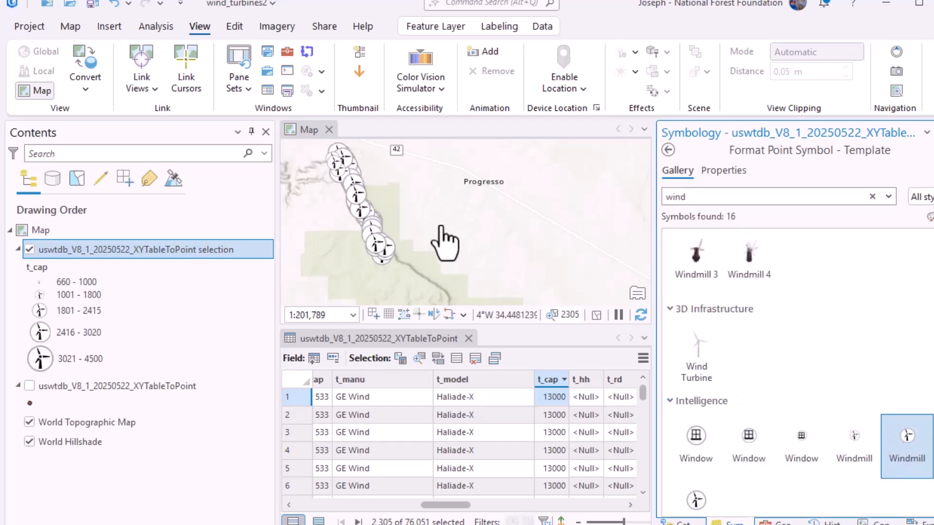
scroll(442, 239, "down", 4)
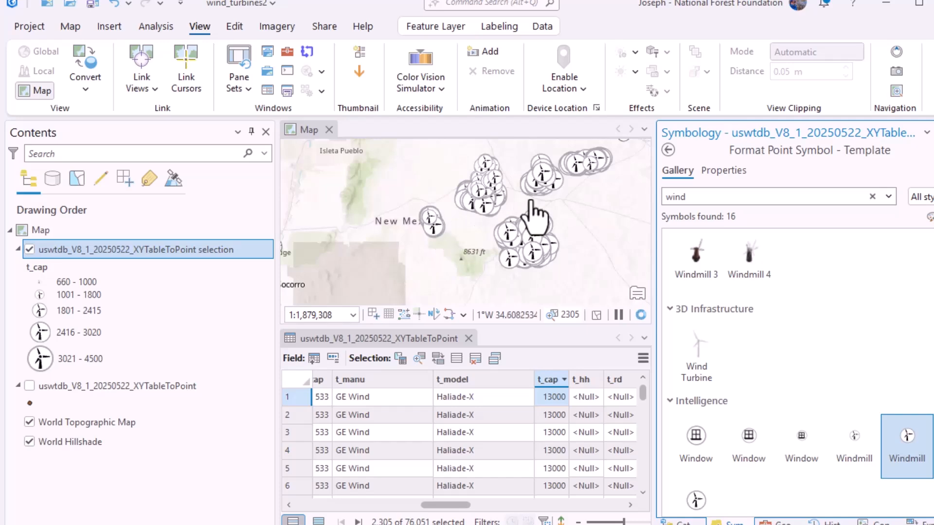
scroll(516, 211, "up", 2)
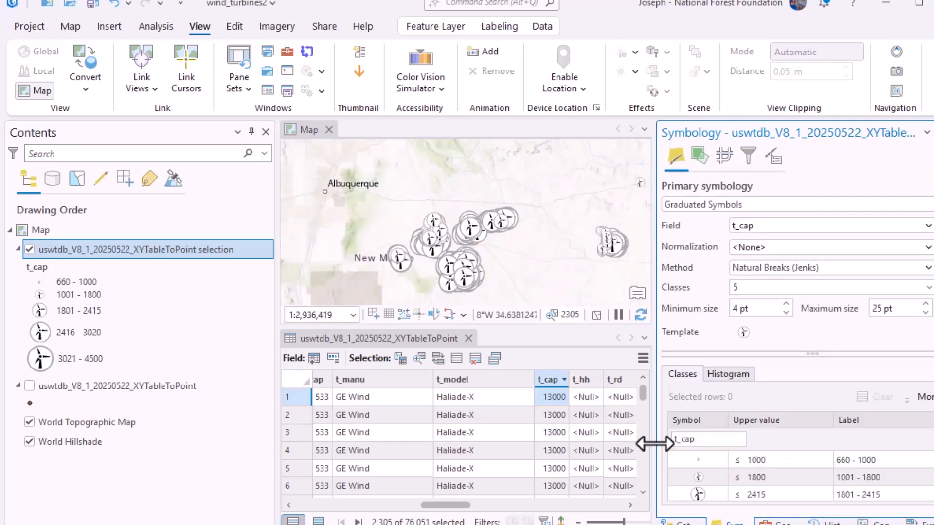
Step: Sort the full turbine table by t_cap in descending order and zoom the map to the turbines in the first two rows
right_click(551, 389)
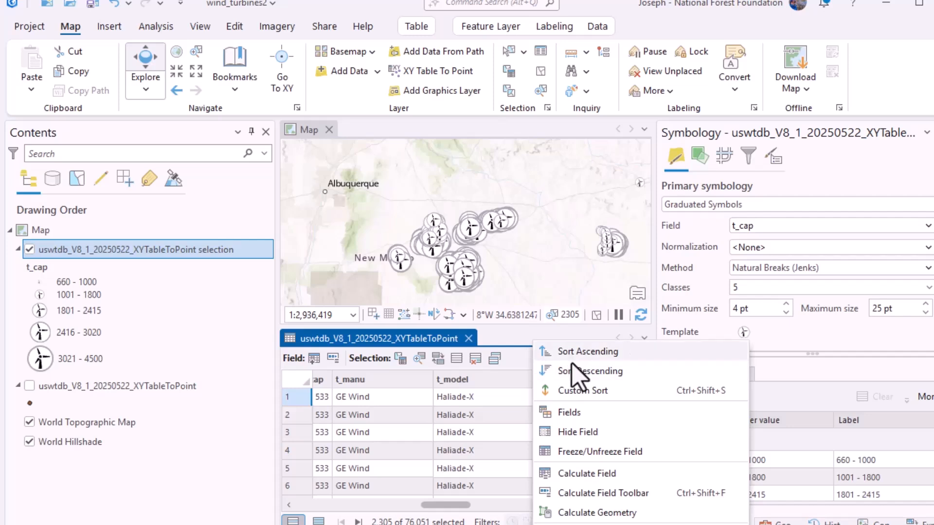
left_click(548, 372)
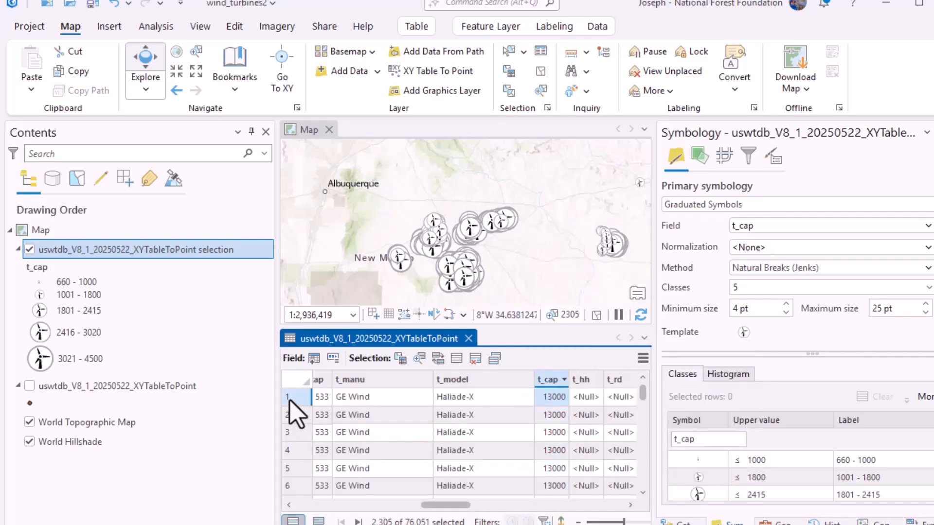
left_click(292, 398)
right_click(293, 401)
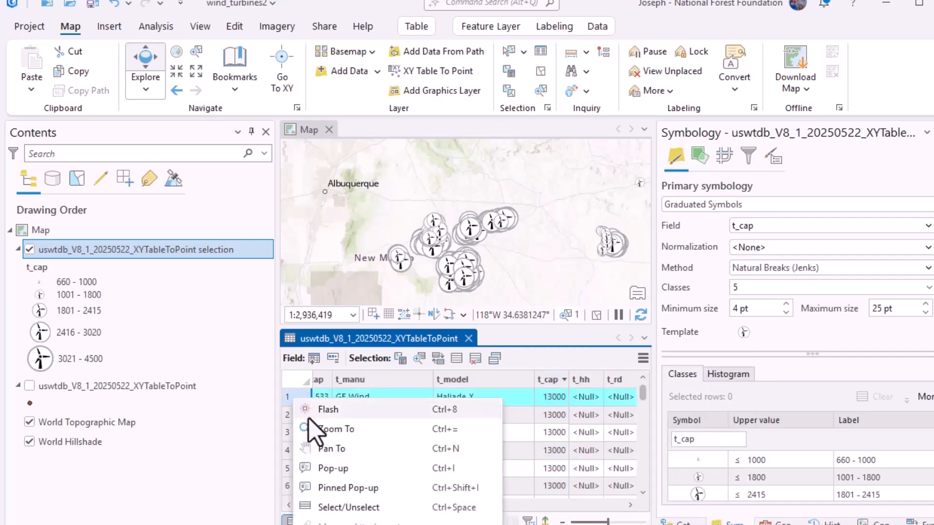
left_click(312, 410)
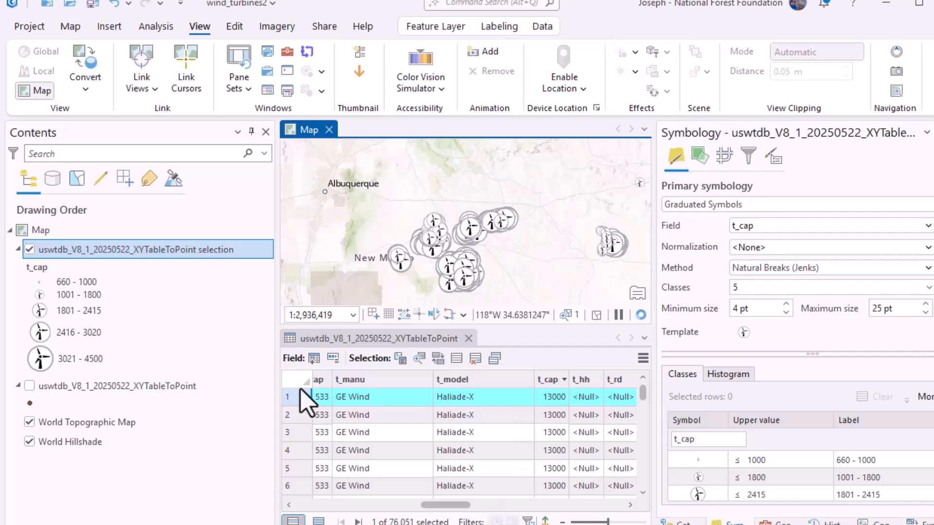
right_click(293, 405)
left_click(309, 411)
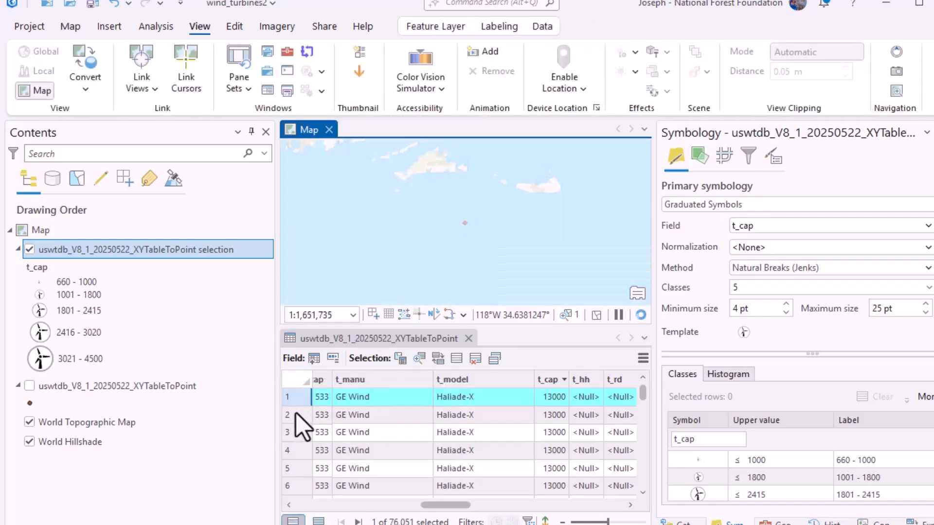
left_click(293, 414)
right_click(293, 416)
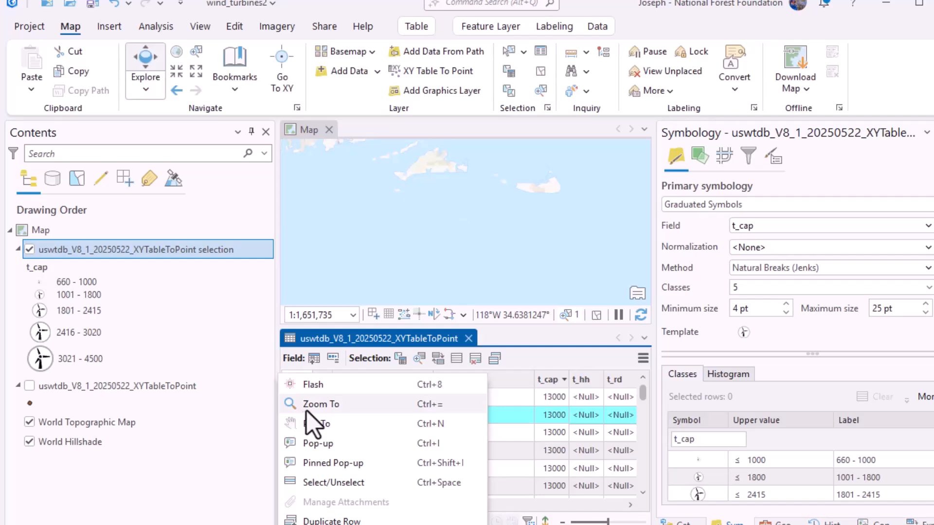
left_click(307, 403)
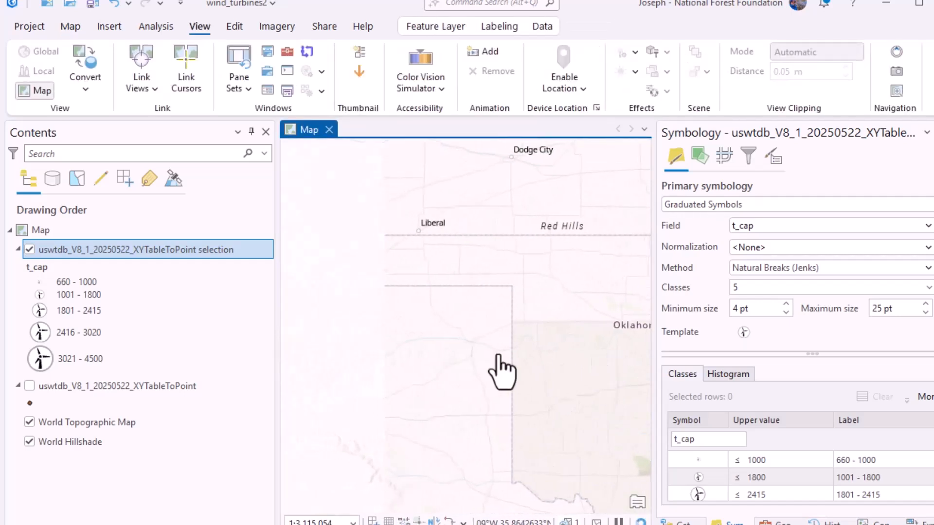
Step: Open the attribute table of the New Mexico selection layer and zoom the map to the turbine in the third row
left_click_drag(500, 371, 594, 344)
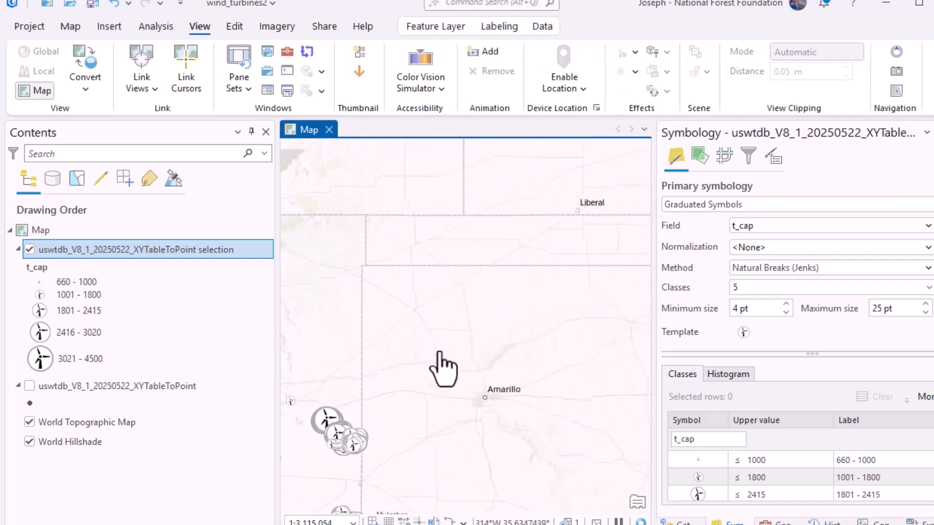
left_click_drag(443, 368, 497, 259)
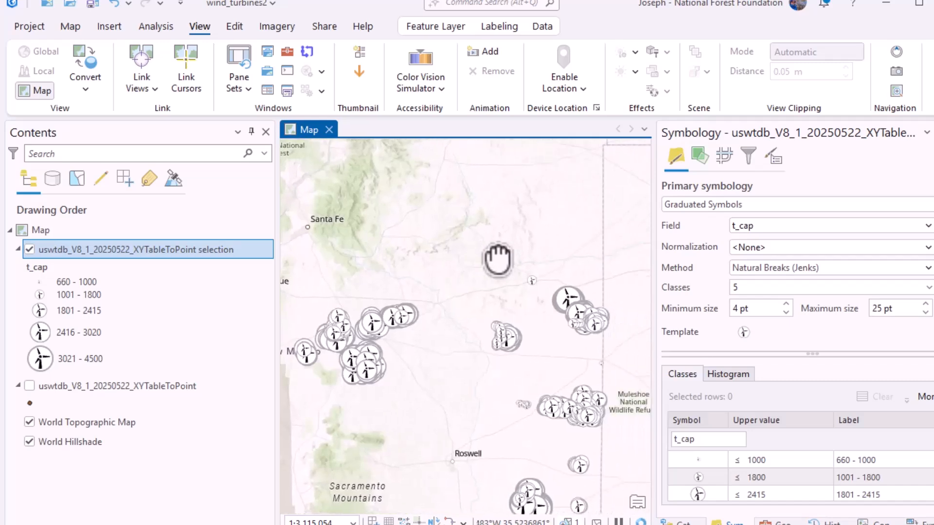
right_click(170, 248)
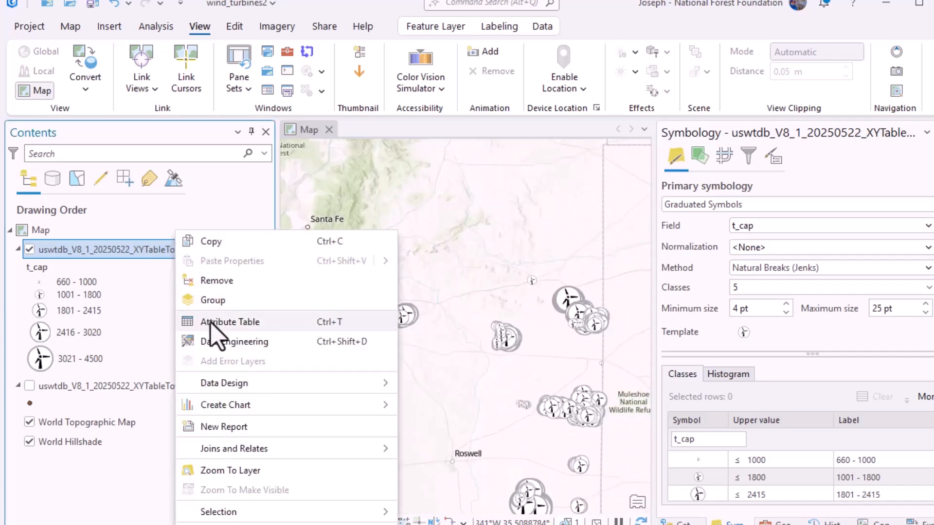
left_click(189, 322)
right_click(287, 431)
left_click(306, 425)
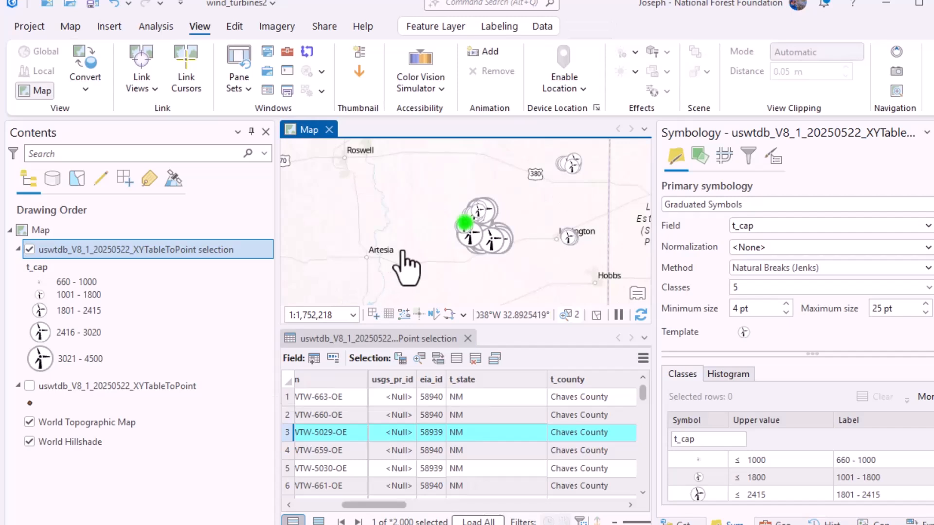
scroll(476, 237, "up", 4)
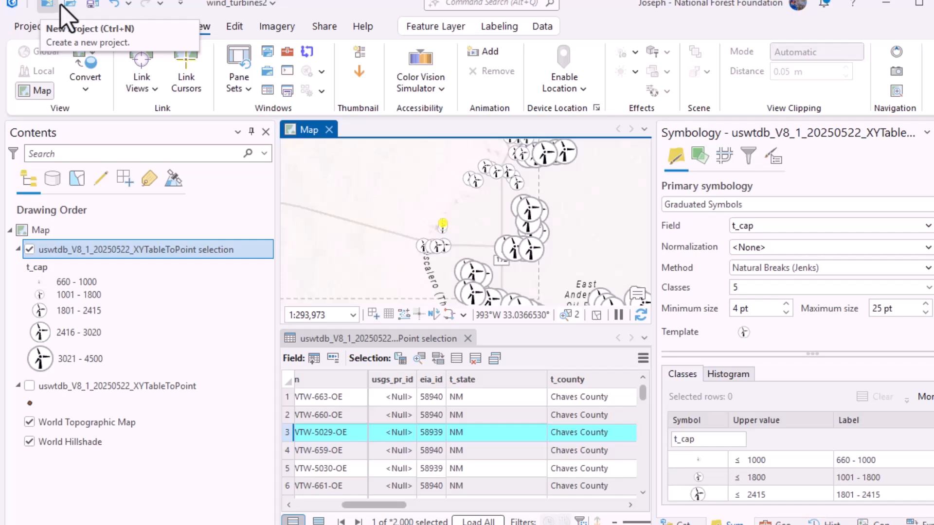
Step: Save the wind_turbines2 project
left_click(93, 5)
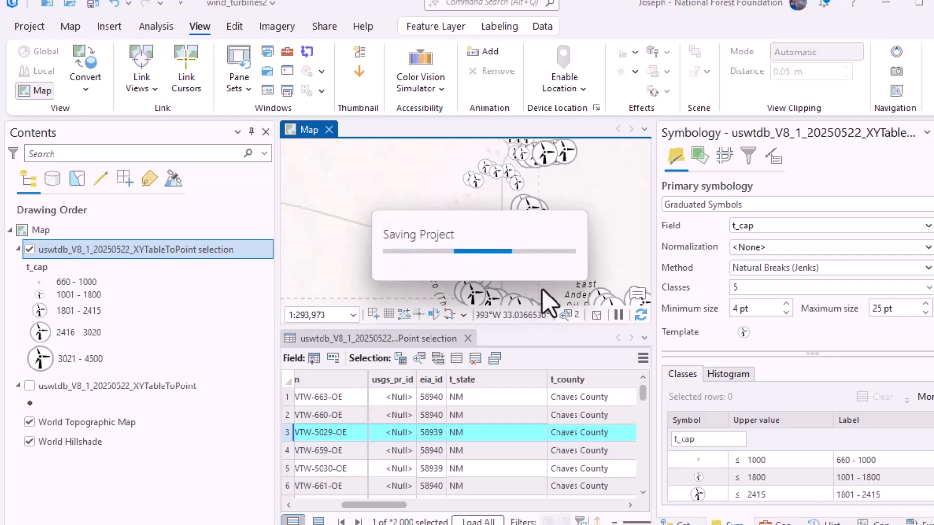